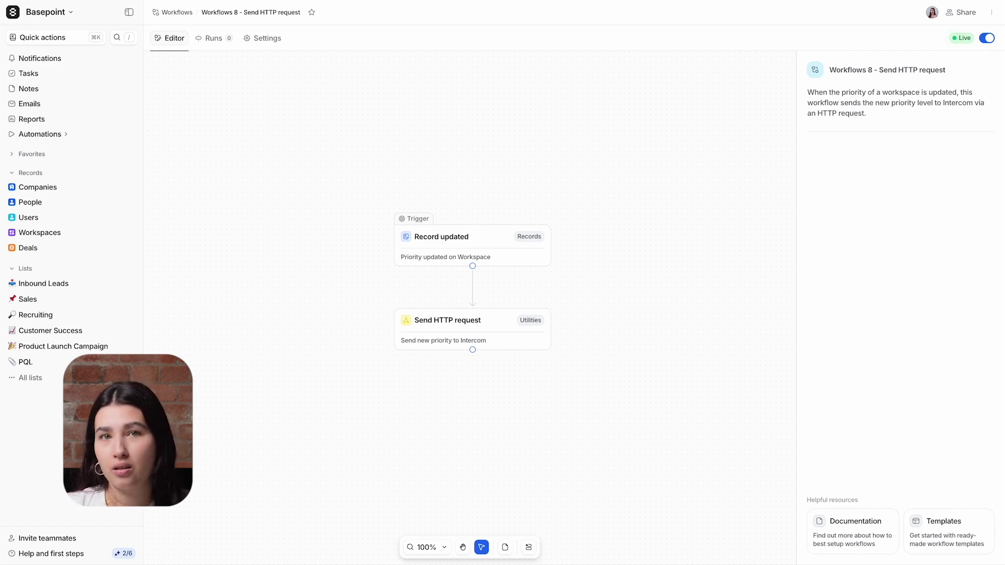
Open the Send HTTP request step's settings and view its request method options.
click(441, 256)
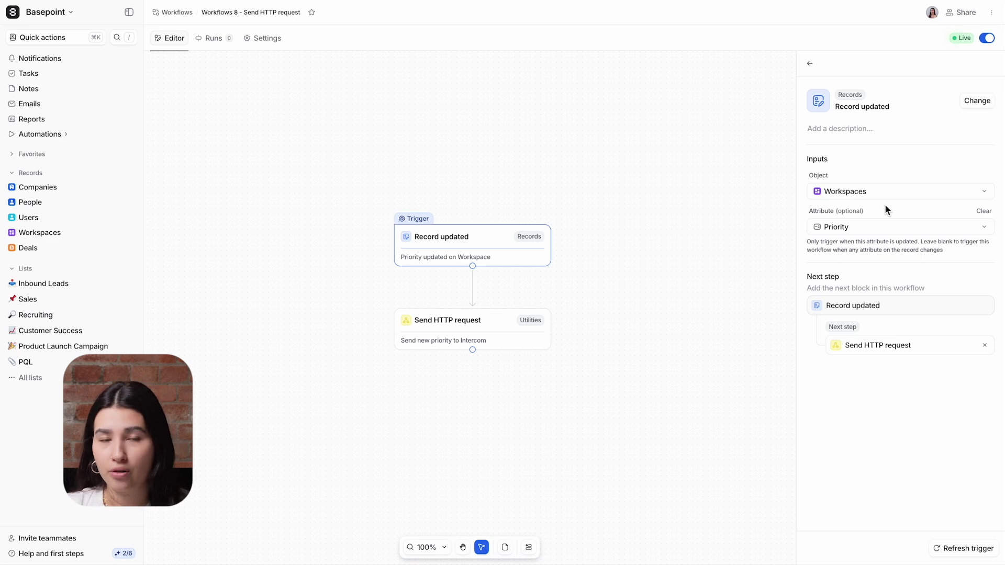
click(483, 325)
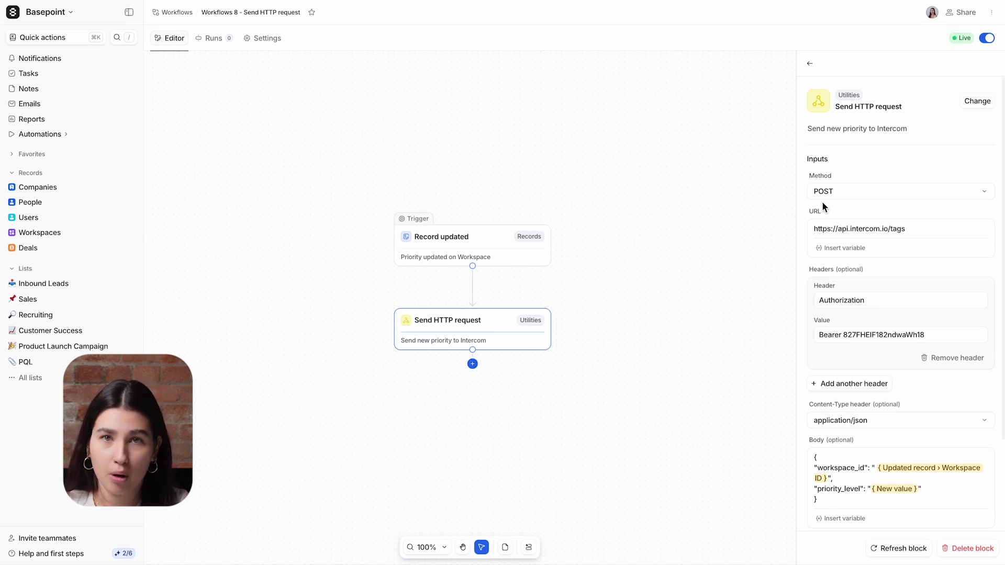
click(981, 195)
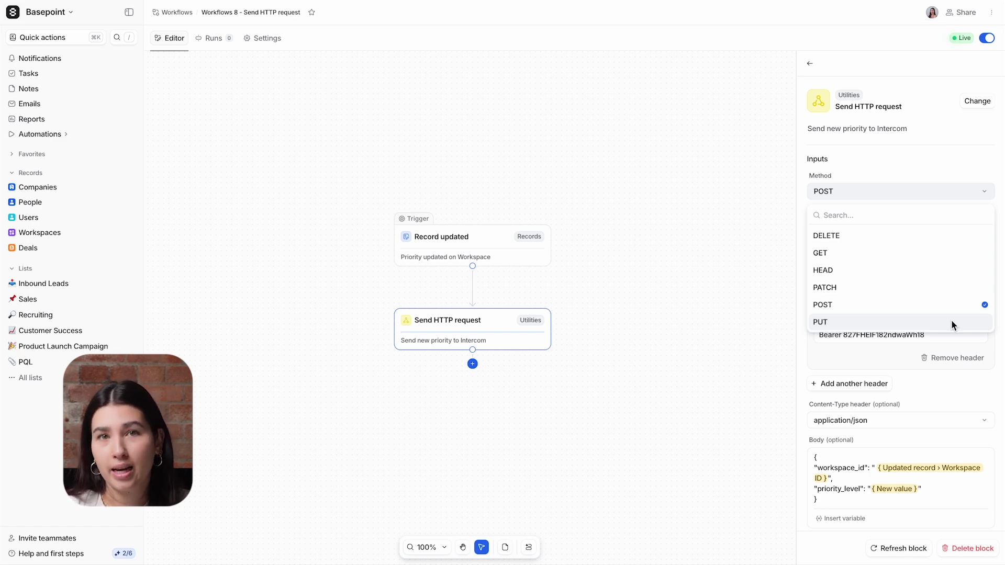
Keep POST as the method, then view the Parse JSON workflow's webhook trigger details.
click(937, 387)
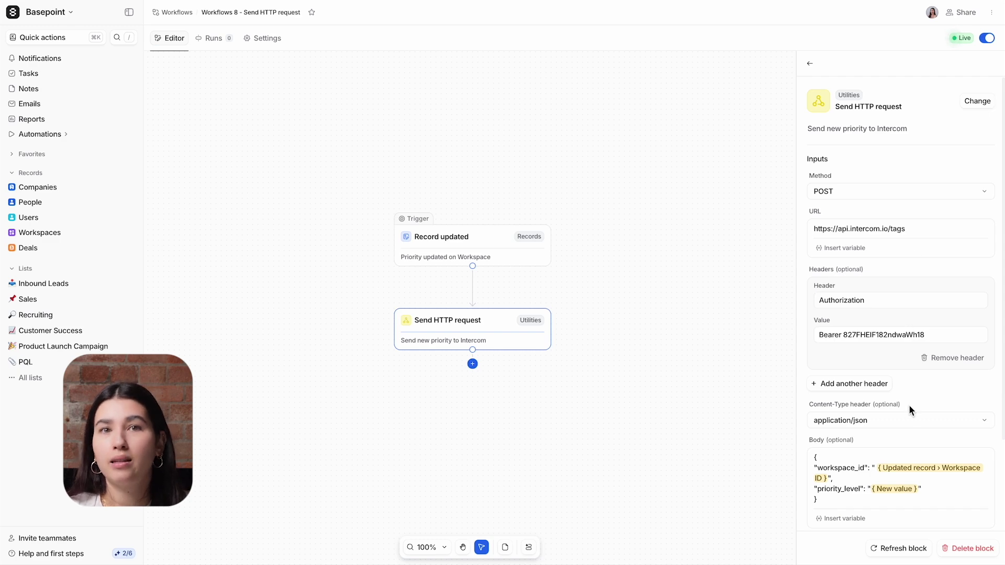
scroll(909, 404, down, 1)
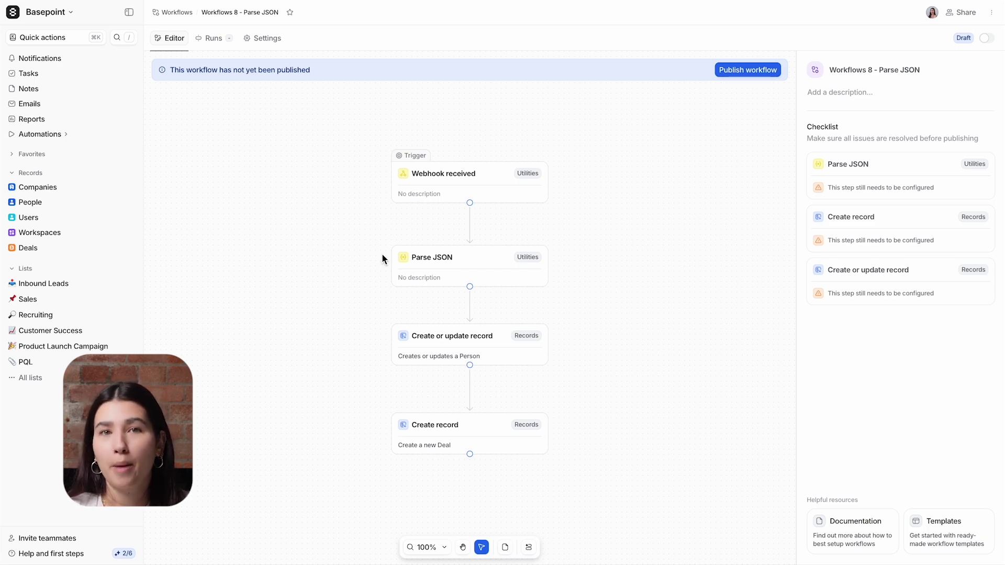
click(455, 196)
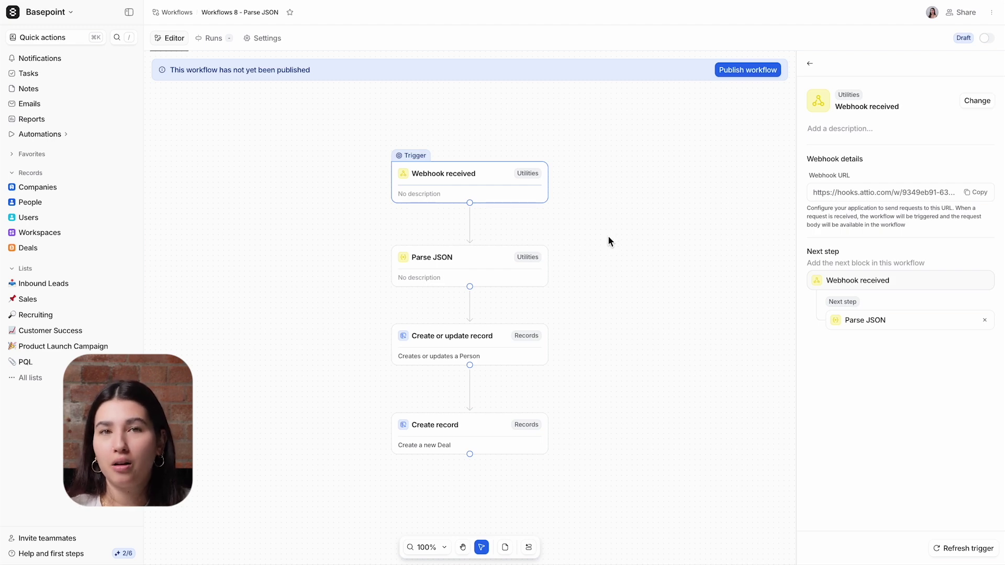
Set the Parse JSON step's raw JSON string to the Webhook Payload Body variable.
click(510, 265)
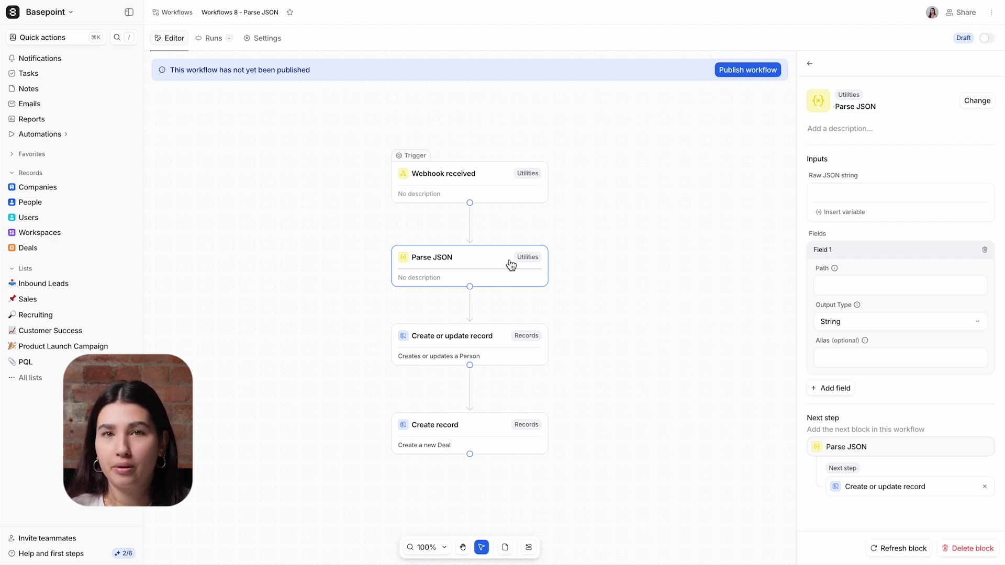
click(834, 213)
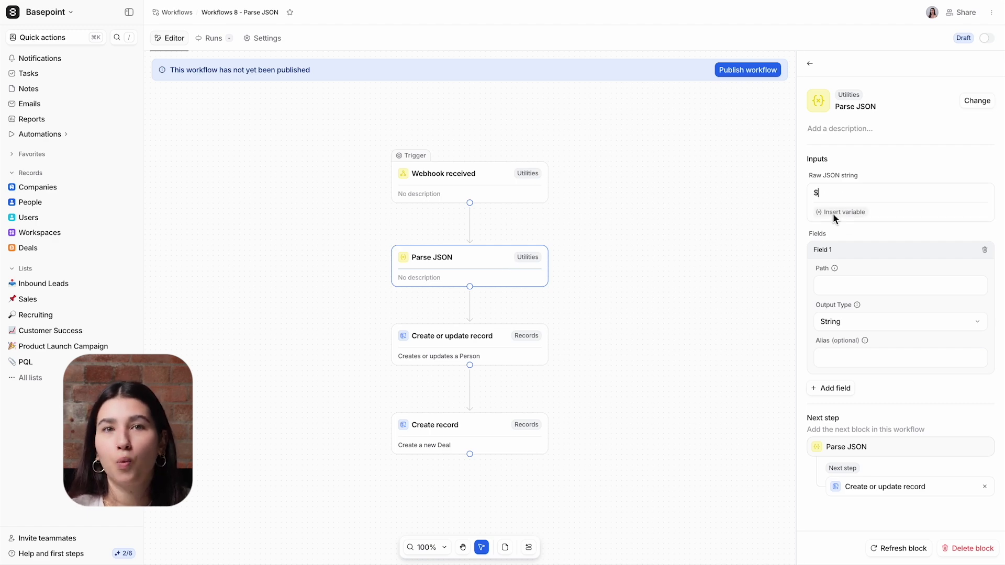
click(867, 224)
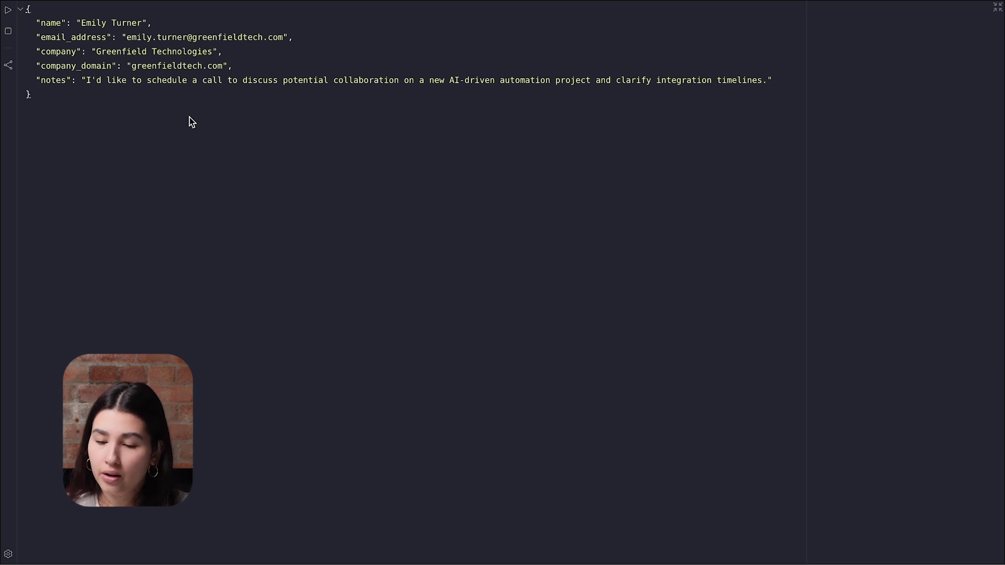
Return from the sample payload in the code editor to Attio's Parse JSON settings.
key(super+Tab)
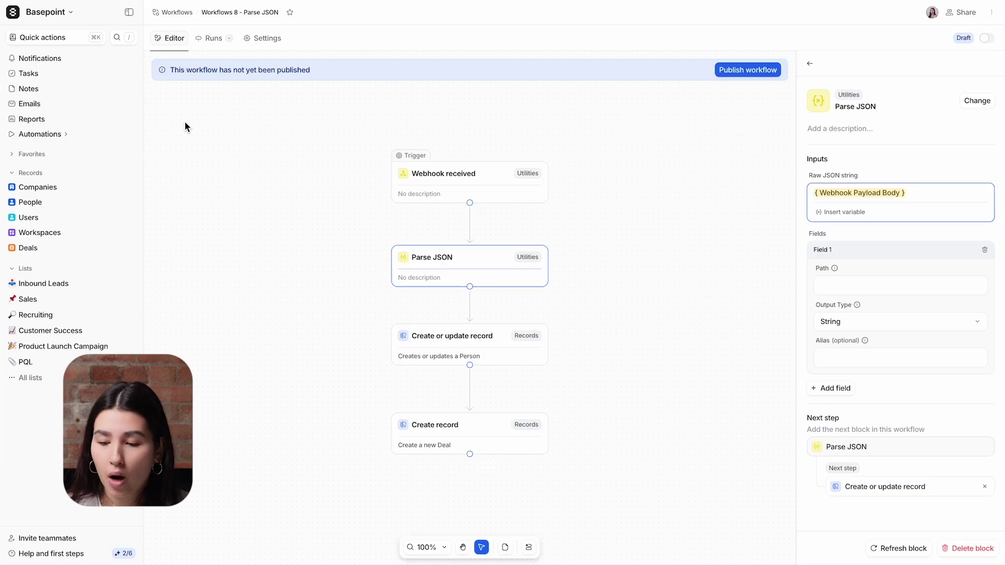
Set Parse JSON Field 1 to path 'name', output type String, alias 'Name'.
click(844, 284)
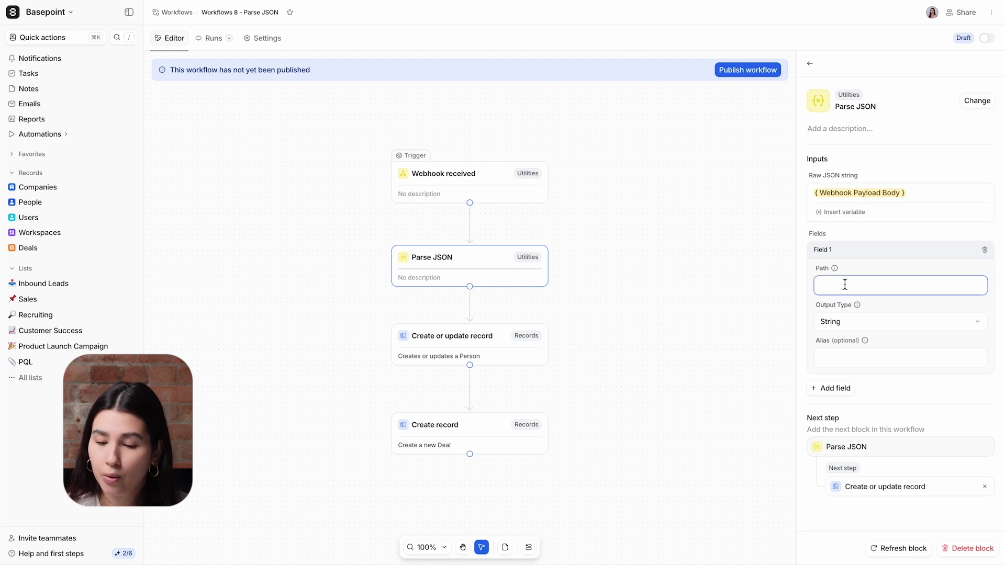
text(name)
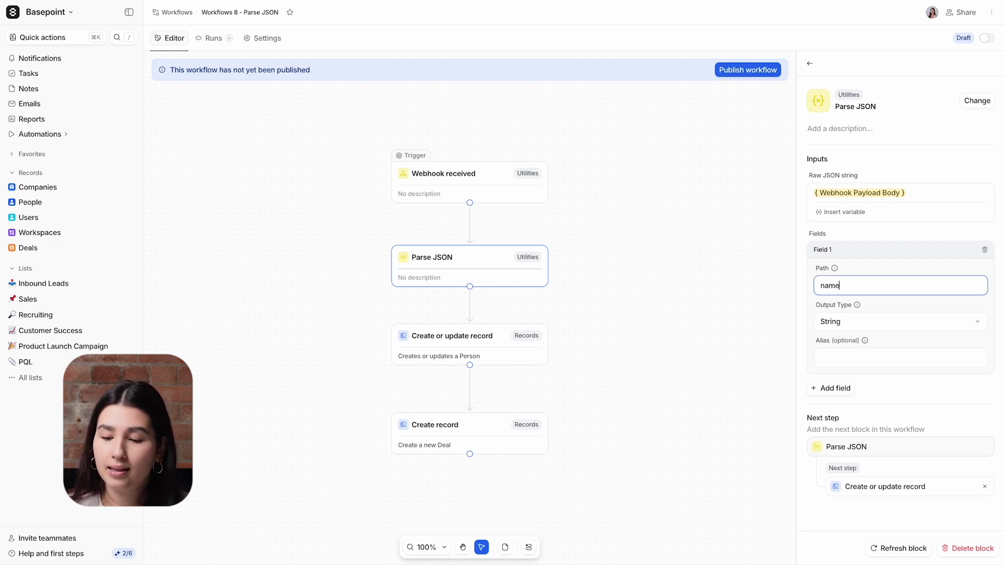
click(843, 322)
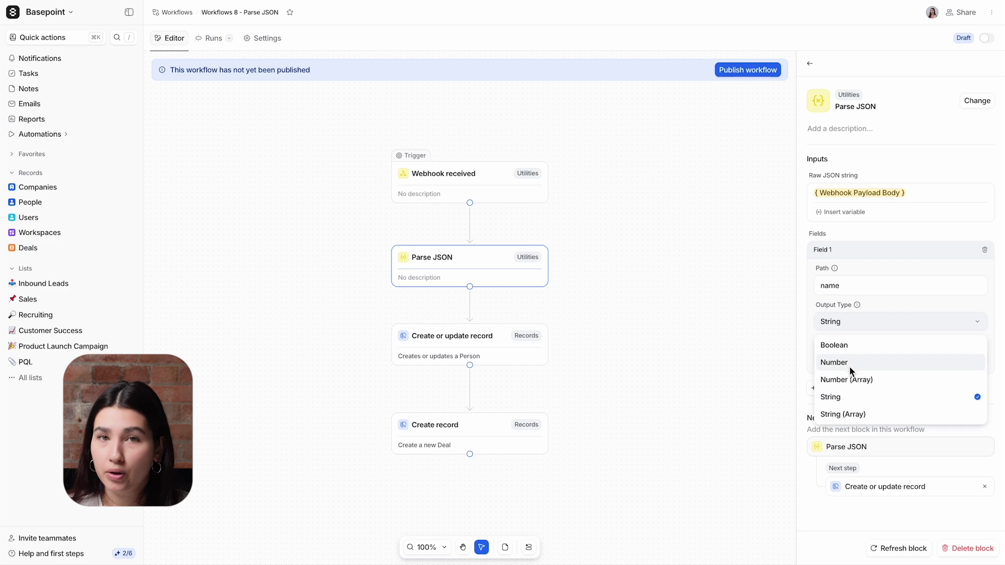
click(845, 398)
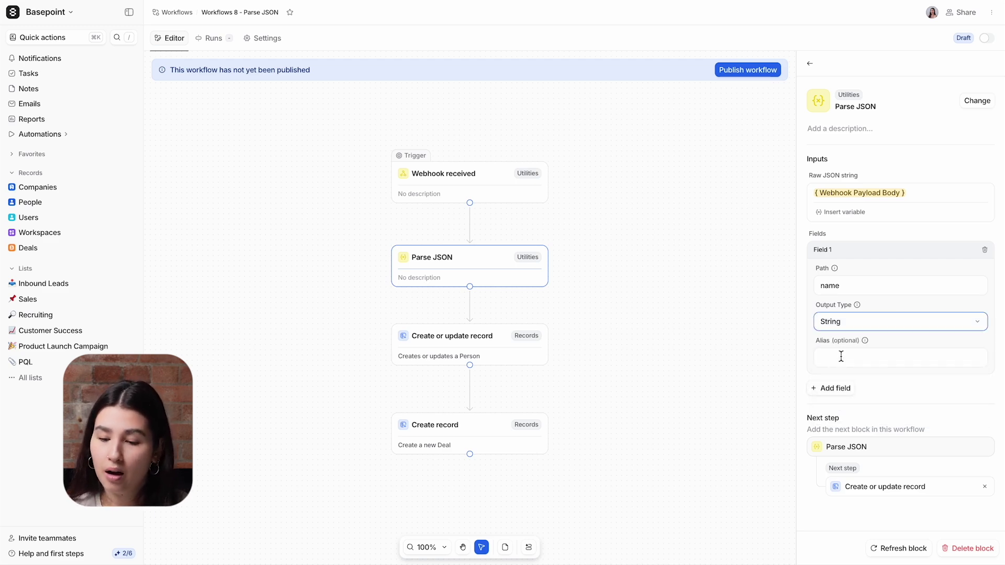
click(857, 325)
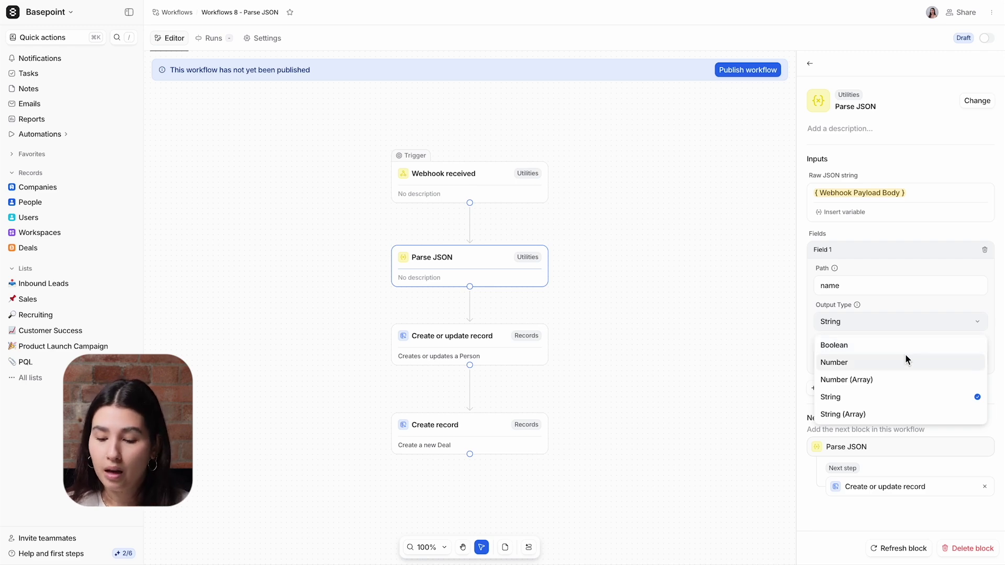
click(951, 431)
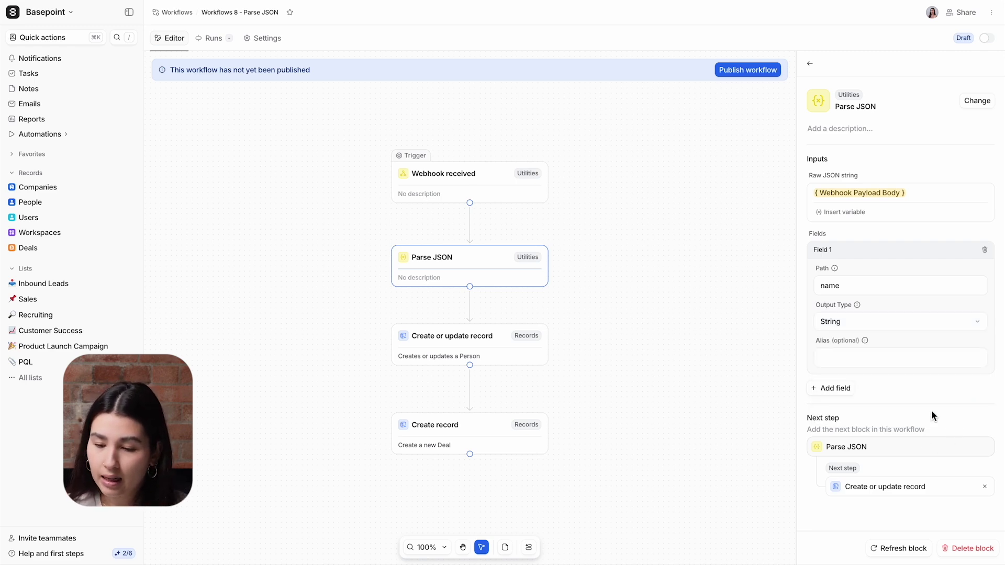
click(843, 357)
text(Name)
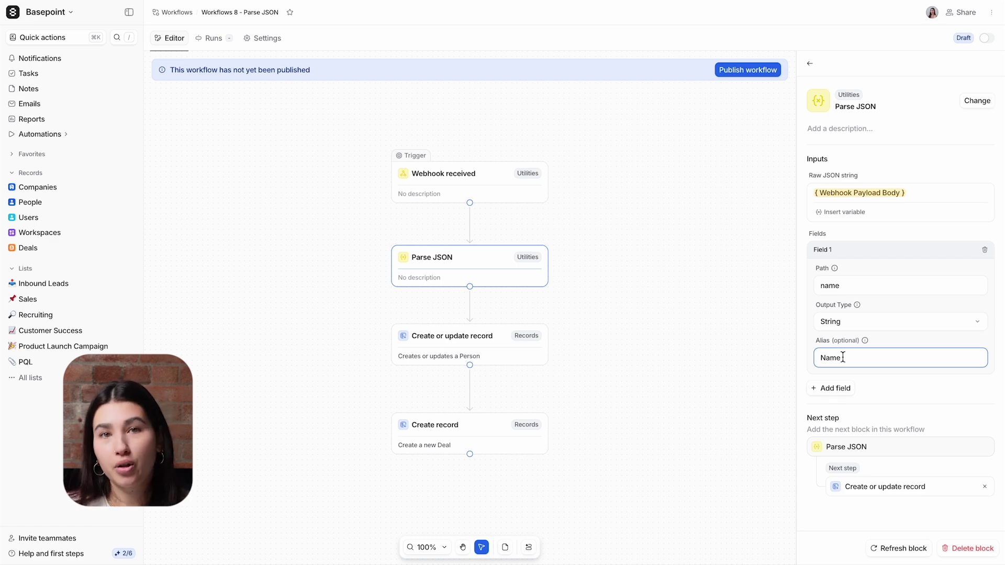
Add a second field with path 'email_address' and alias 'Email', then add a third field.
click(842, 388)
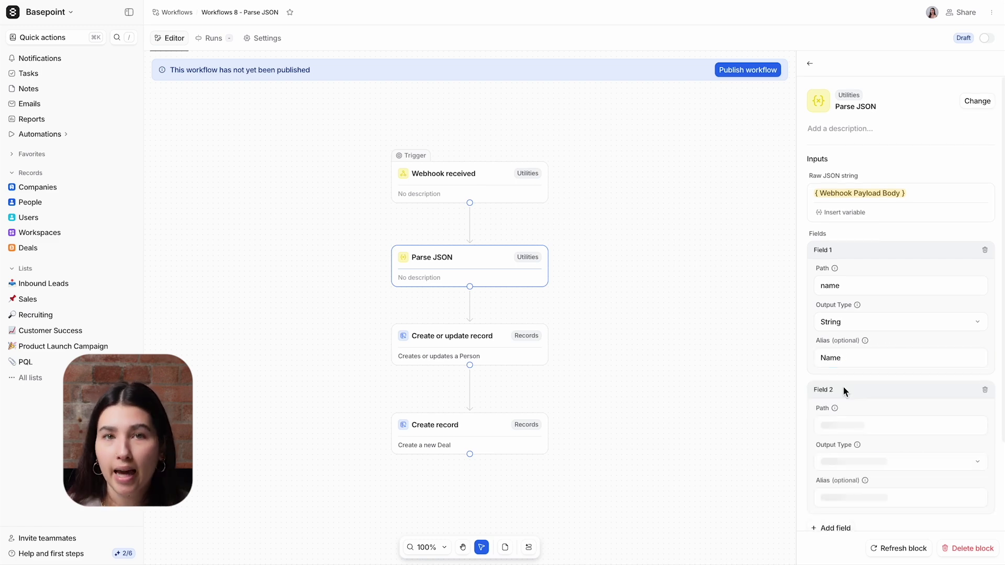
click(847, 427)
text(email)
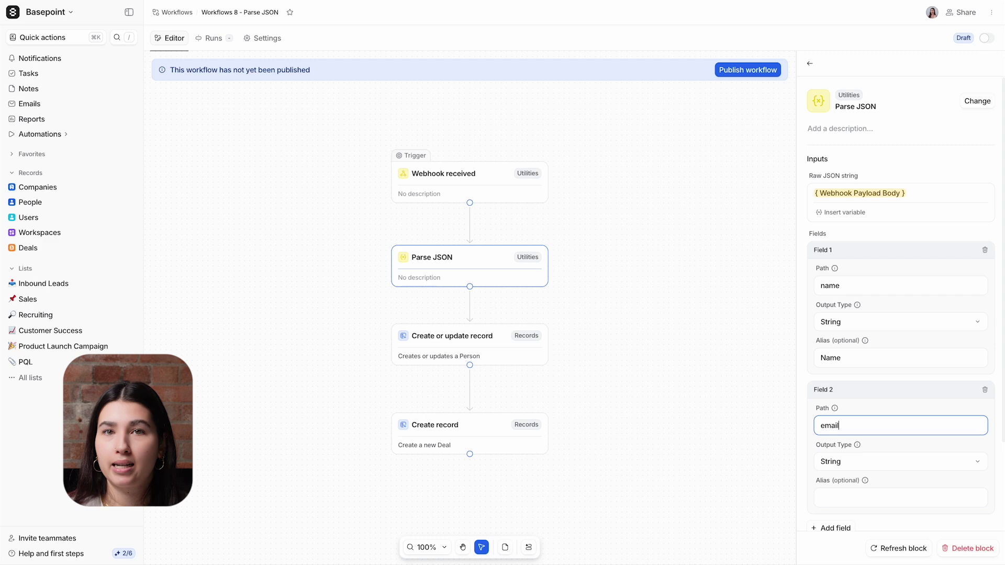
text(_address)
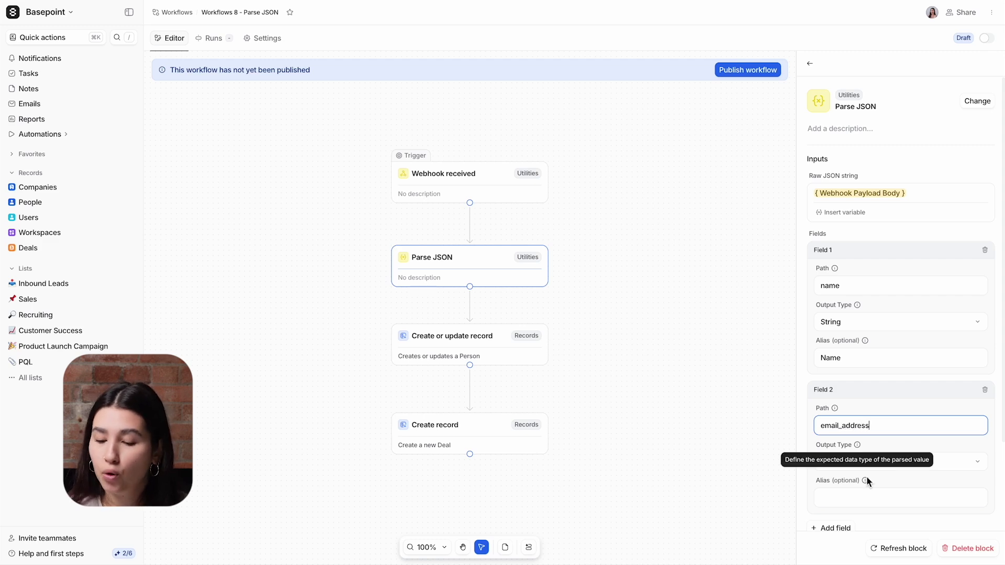
click(849, 496)
text(Email)
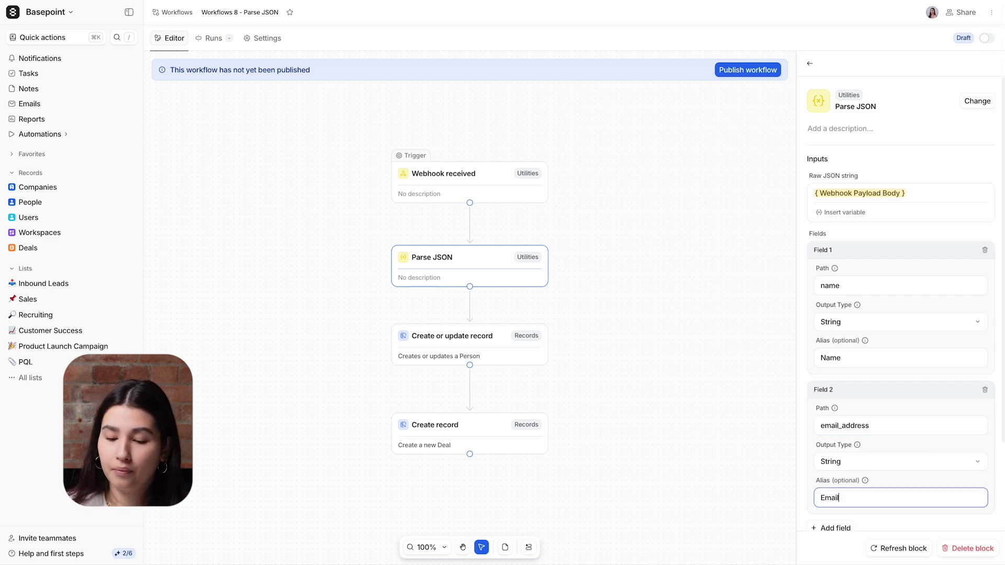
key(Return)
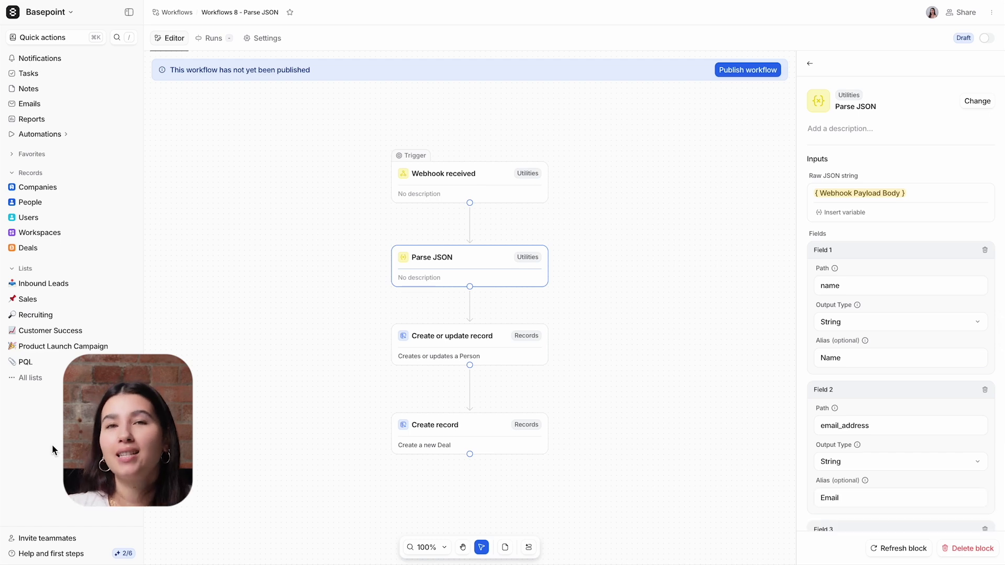
click(416, 357)
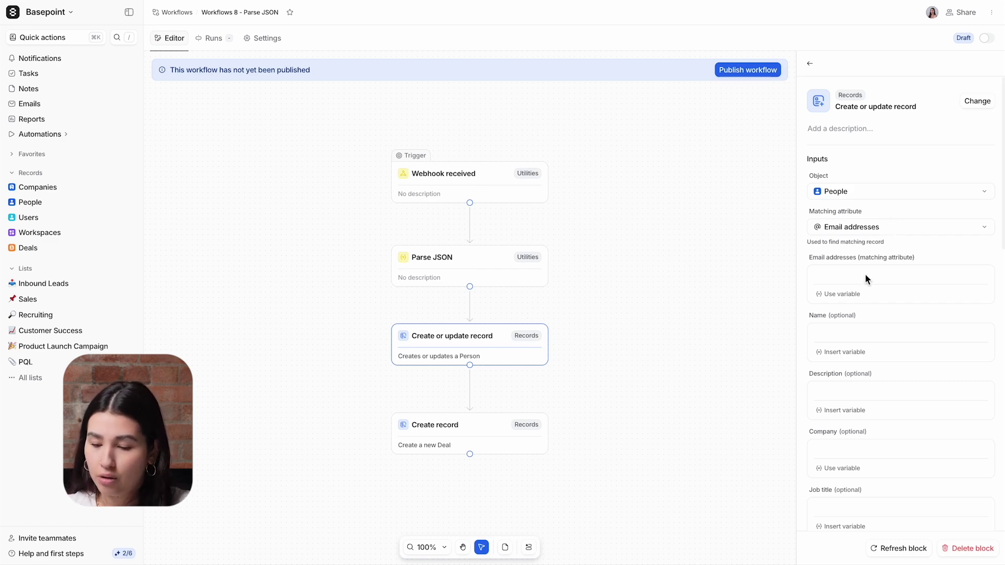
Match people on Email addresses using parsed Email and fill Name with parsed Name.
click(853, 294)
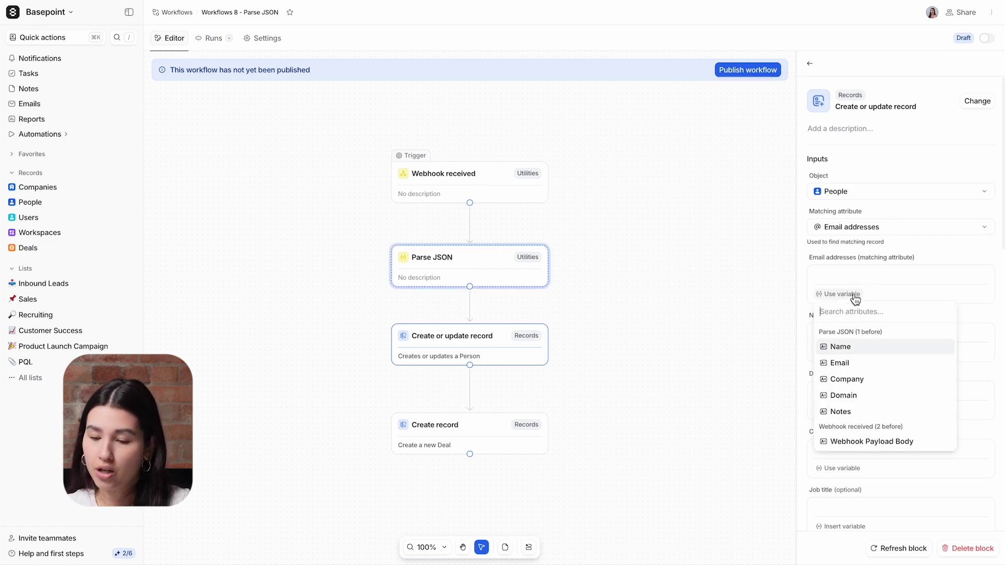
click(853, 363)
click(848, 355)
click(847, 366)
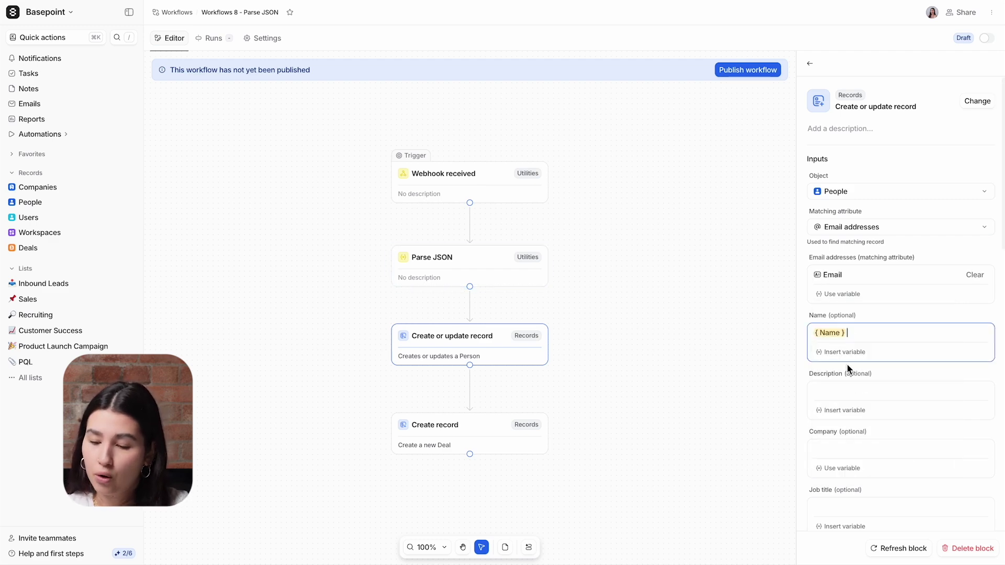
click(485, 429)
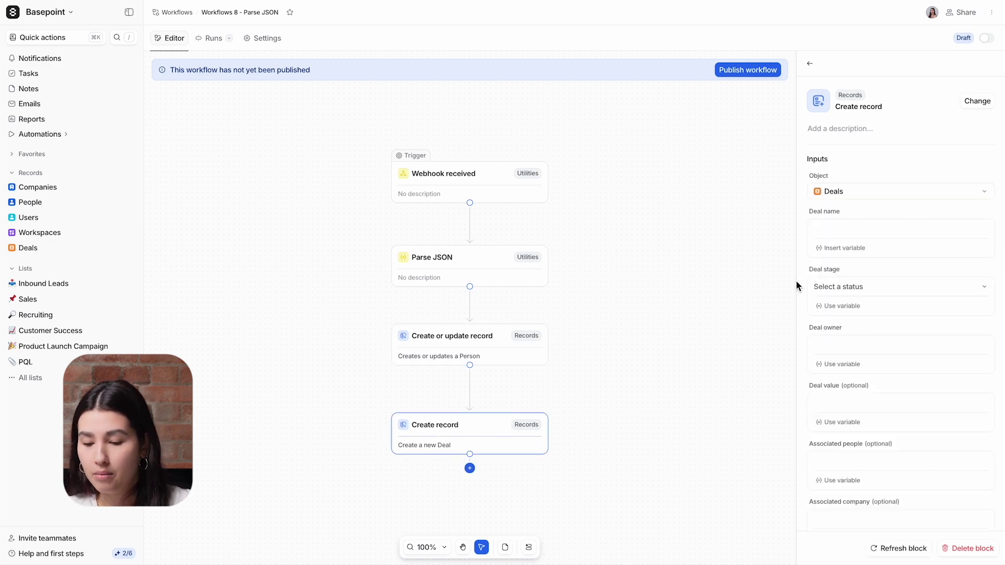
Set the Deal name to the person Record's Company and the stage to Contacted.
click(843, 249)
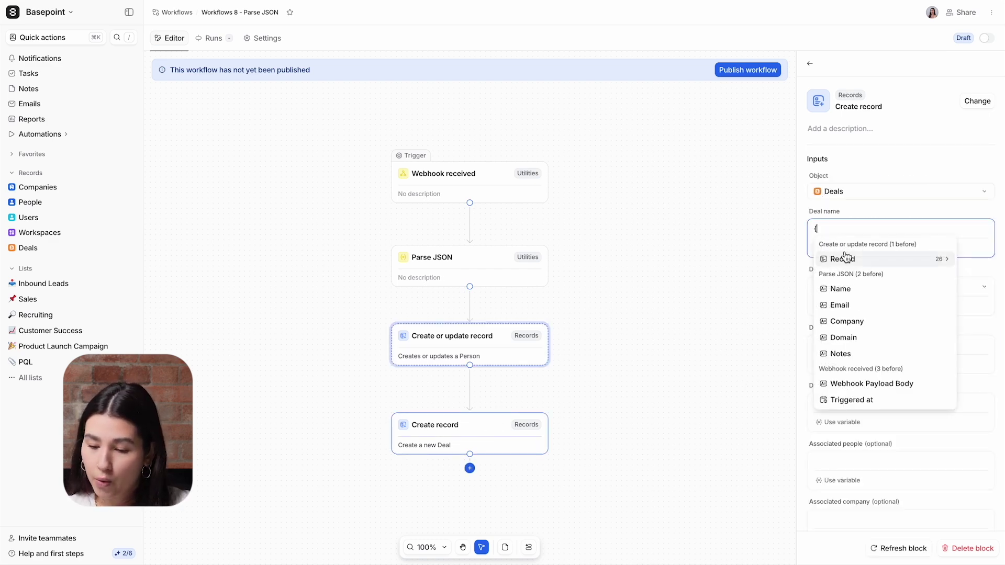
click(845, 258)
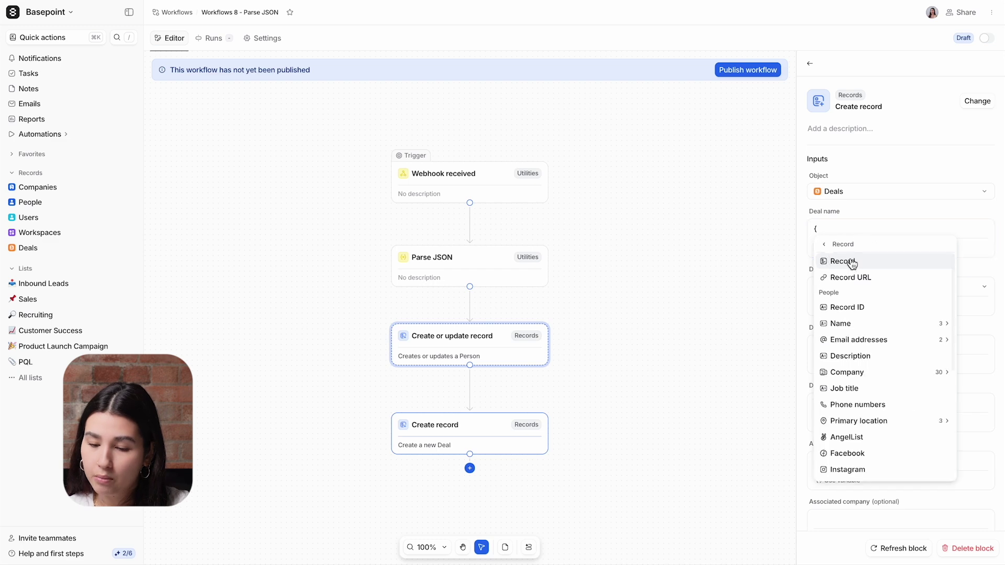
click(864, 375)
click(826, 262)
click(854, 292)
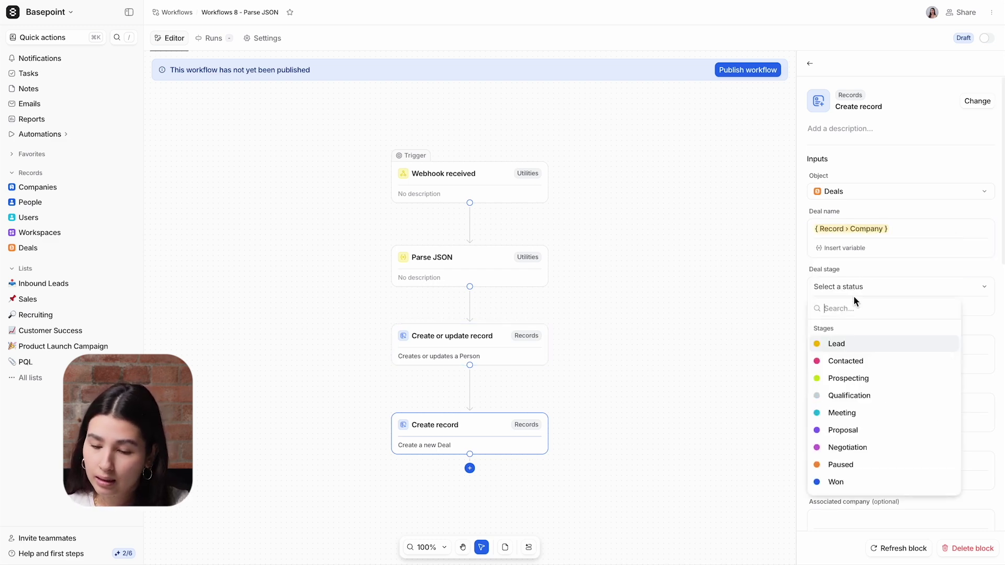
click(851, 361)
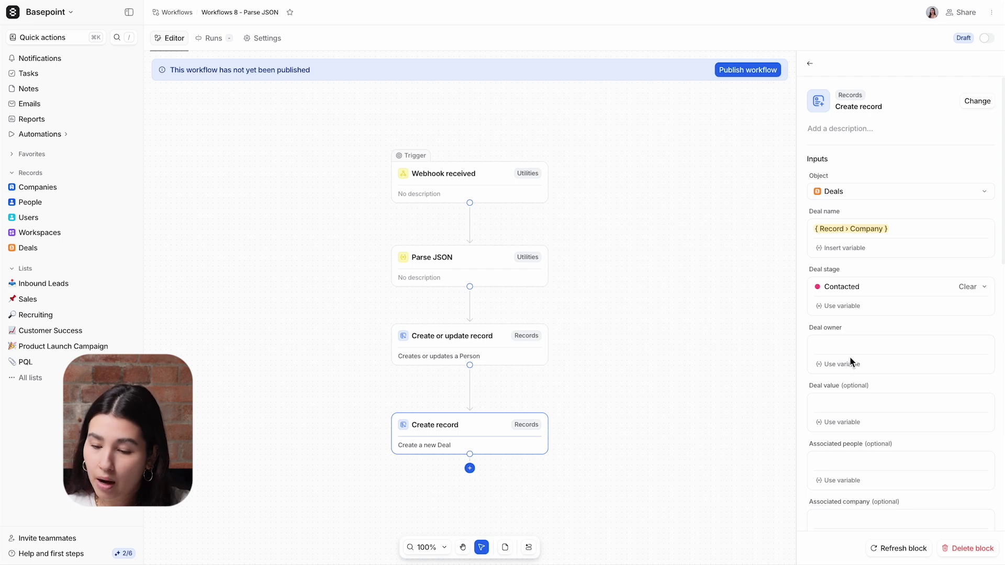
Link the person Record as associated people and fill Notes with the parsed Notes.
click(845, 480)
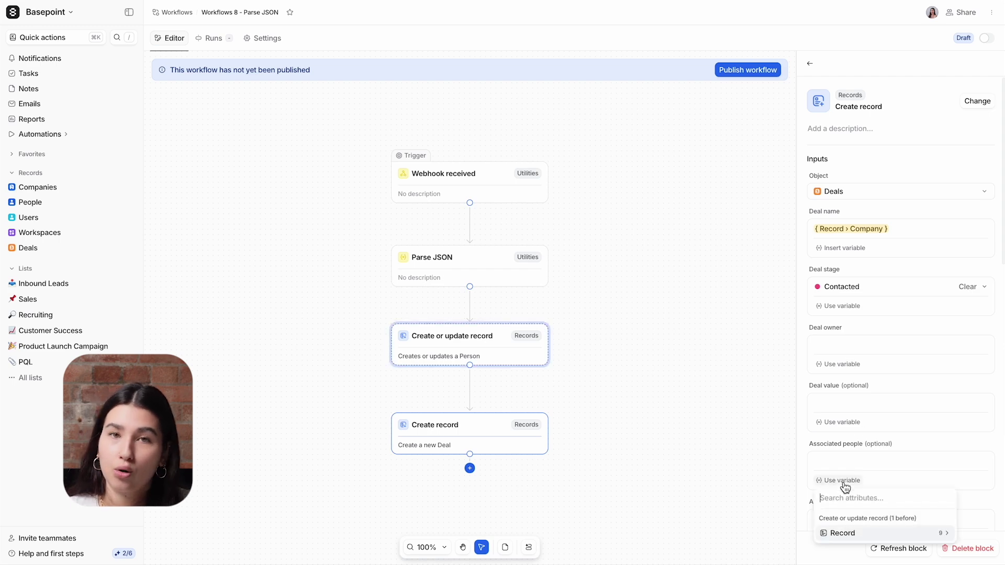
click(844, 533)
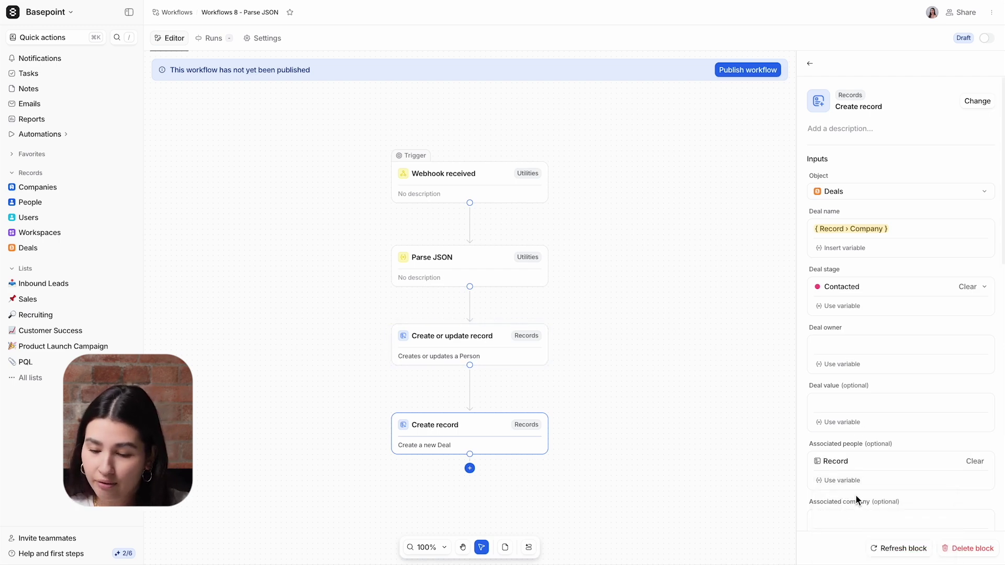
scroll(856, 495, down, 8)
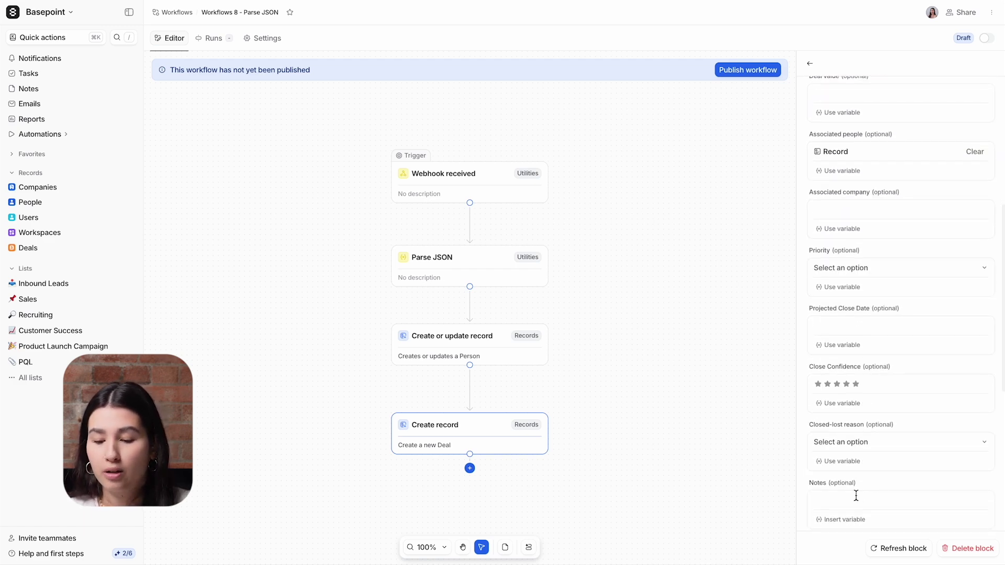
click(840, 423)
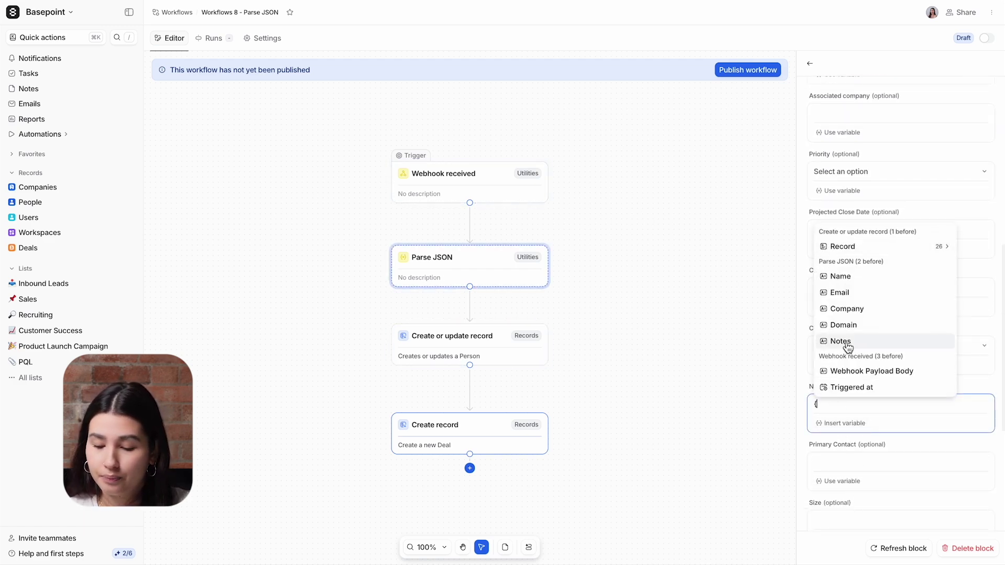
click(843, 342)
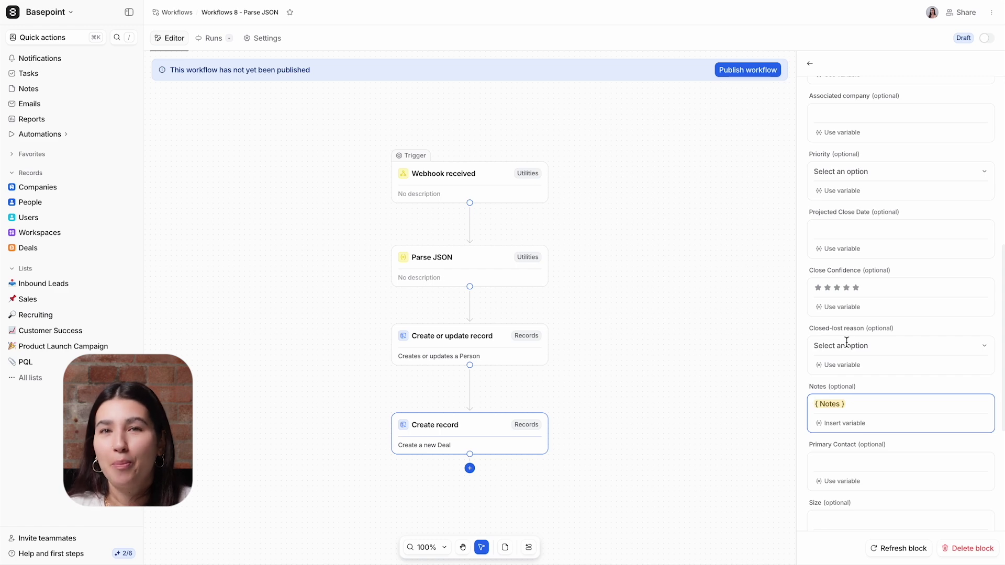